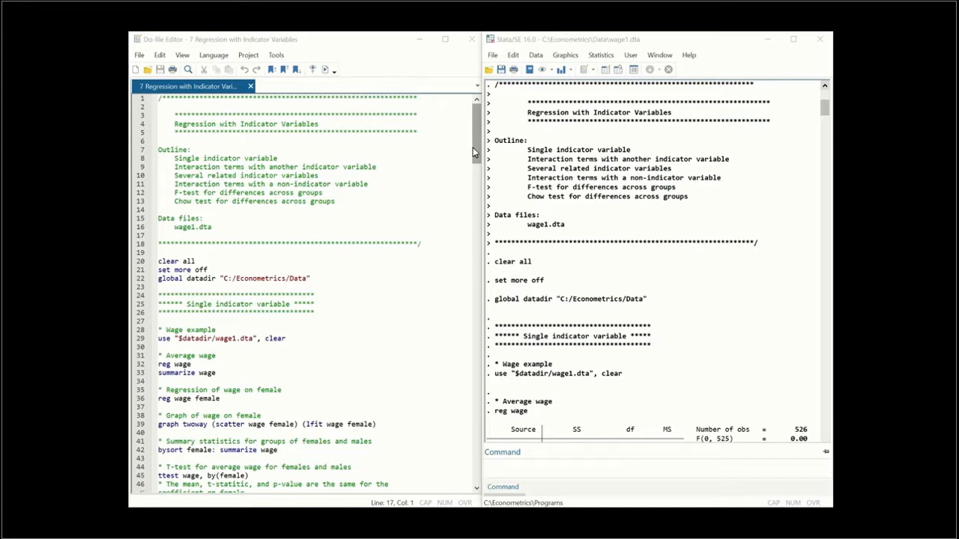
Review the single-indicator code and compare the regression of wage on female with the average wage and the summaries by gender
left_click_drag(473, 146, 455, 180)
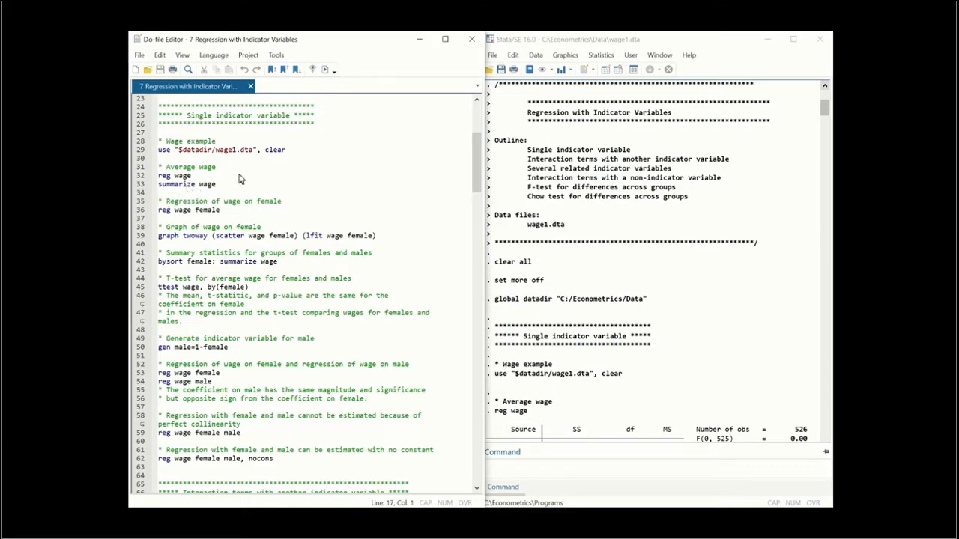
left_click_drag(824, 105, 819, 125)
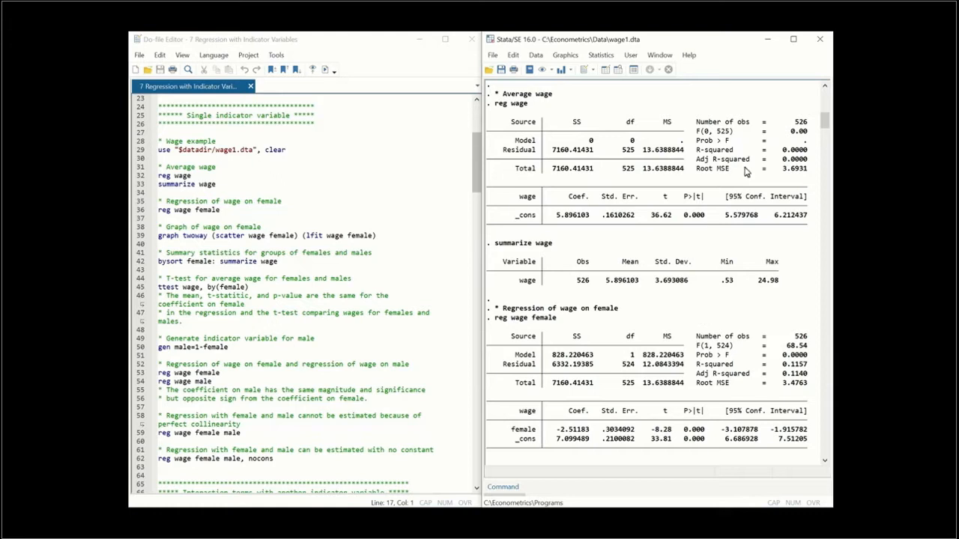
left_click_drag(823, 122, 818, 143)
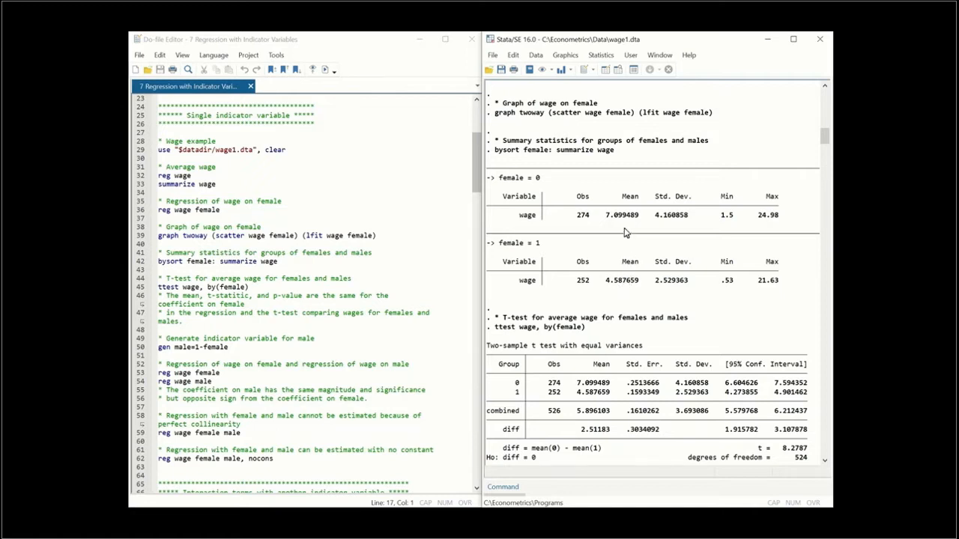
left_click(824, 86)
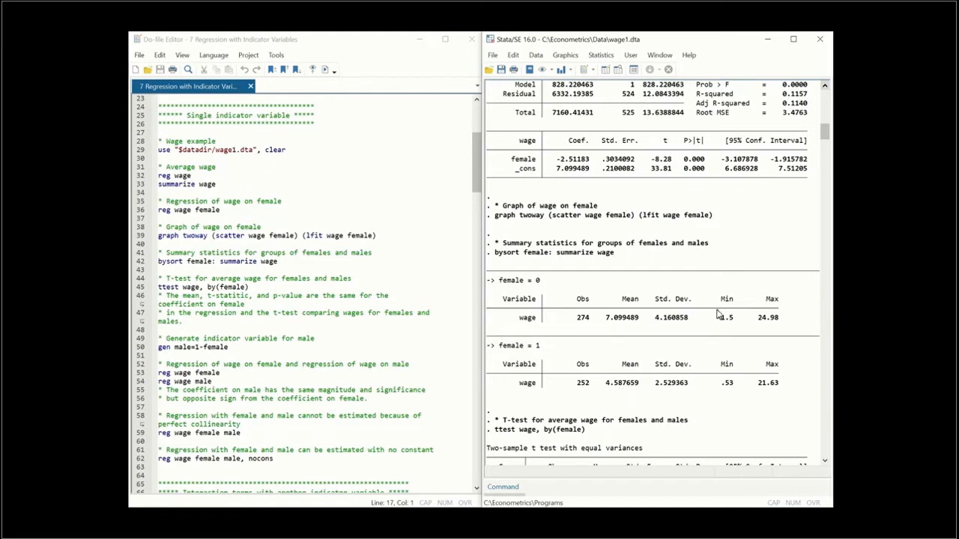
Compare the t-test of average wage by female with the female coefficient in the wage regression
left_click_drag(822, 137, 814, 153)
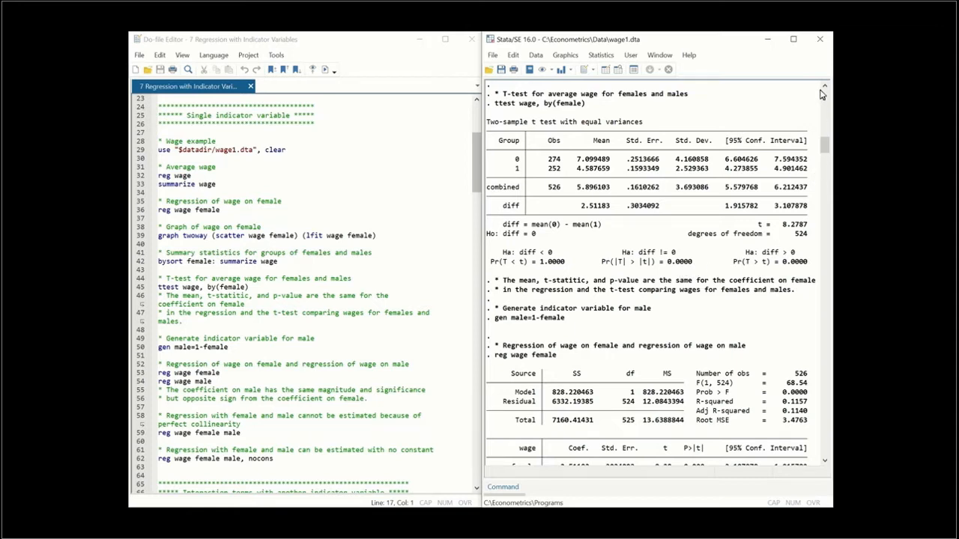
left_click_drag(821, 88, 822, 89)
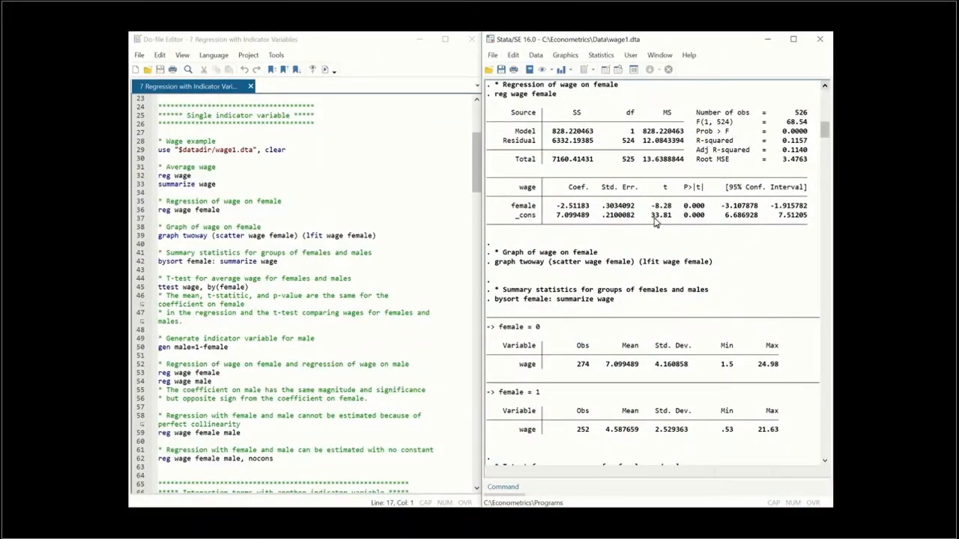
left_click_drag(822, 137, 820, 145)
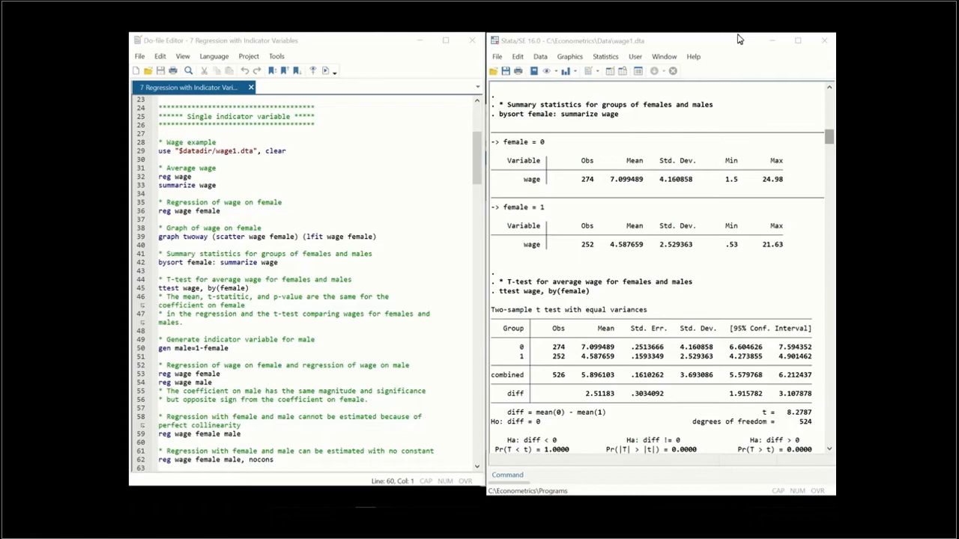
Uncover and inspect the scatter graph of wage on female, minimize it, and move the results window back beside the do-file
left_click_drag(742, 43, 390, 51)
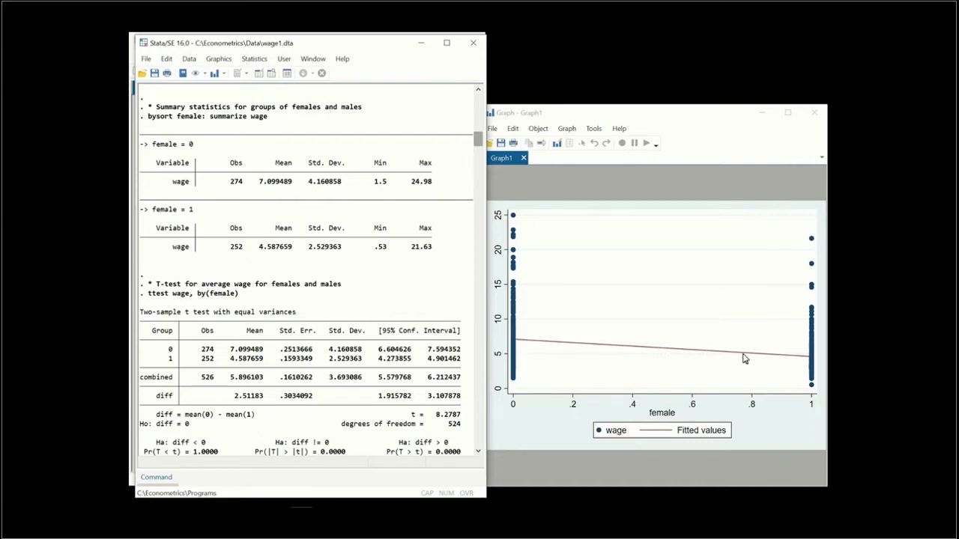
left_click(628, 349)
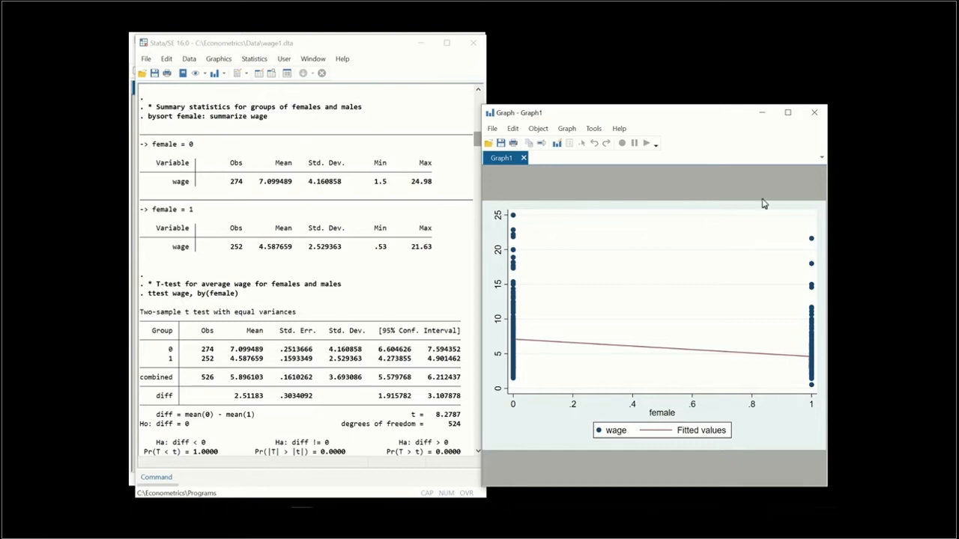
left_click(757, 116)
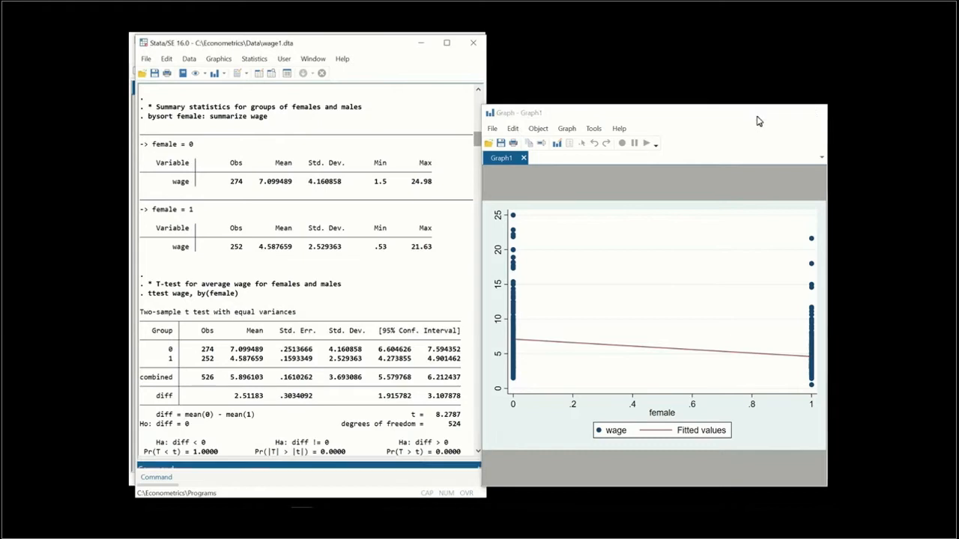
left_click_drag(351, 53, 702, 49)
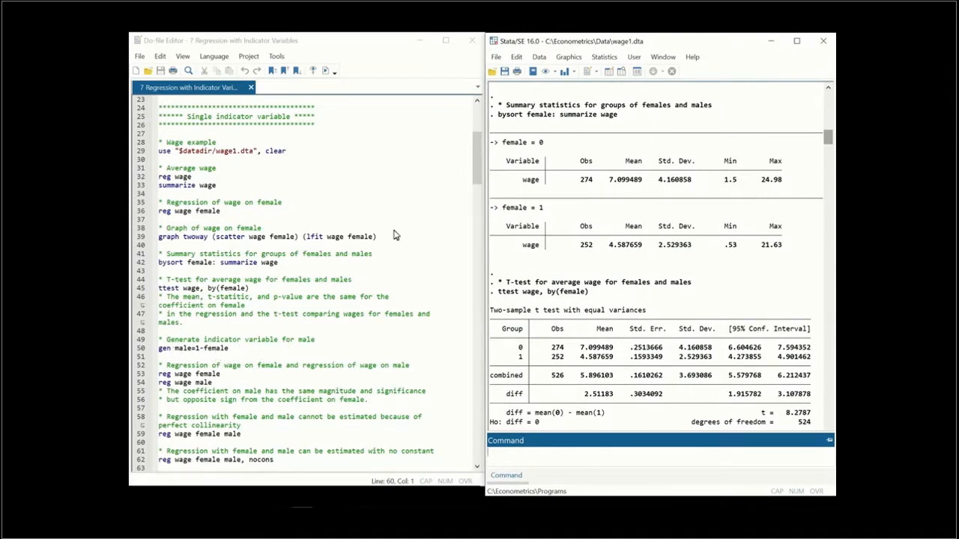
Examine the wage regressions on female and on male, including the collinear model with both indicators and the no-constant version
left_click_drag(472, 163, 472, 197)
left_click_drag(826, 143, 826, 155)
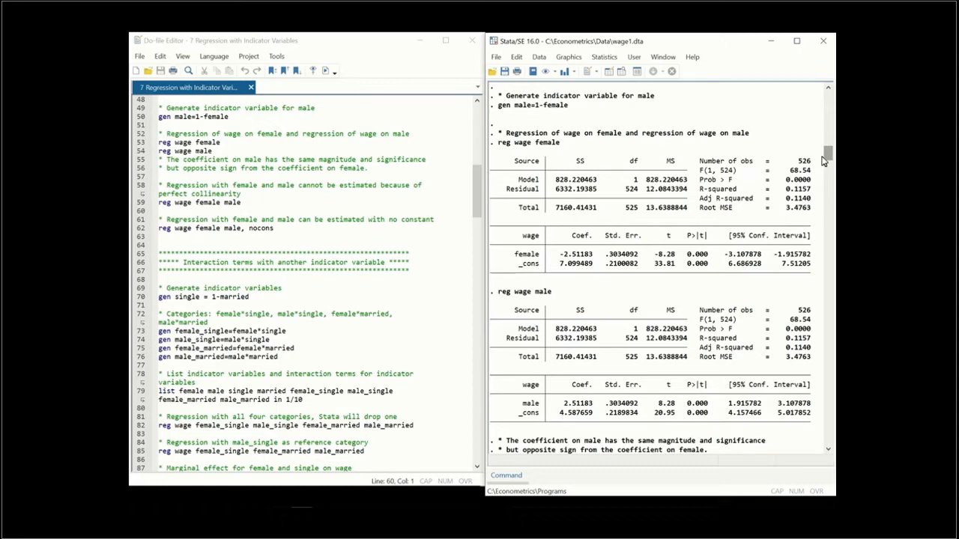
left_click_drag(823, 161, 820, 175)
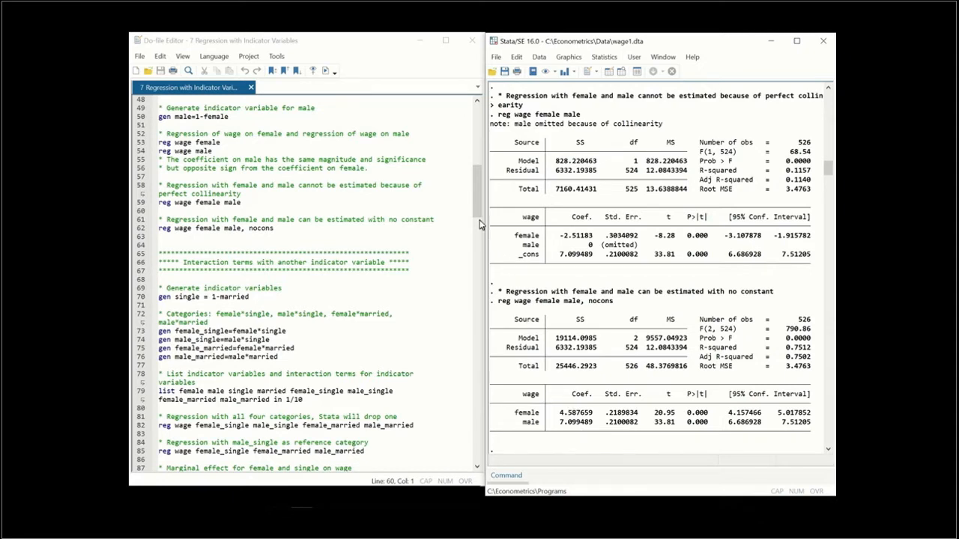
Examine the code and output that generate the gender and marital status interaction variables and list the first ten observations
left_click_drag(474, 206, 477, 232)
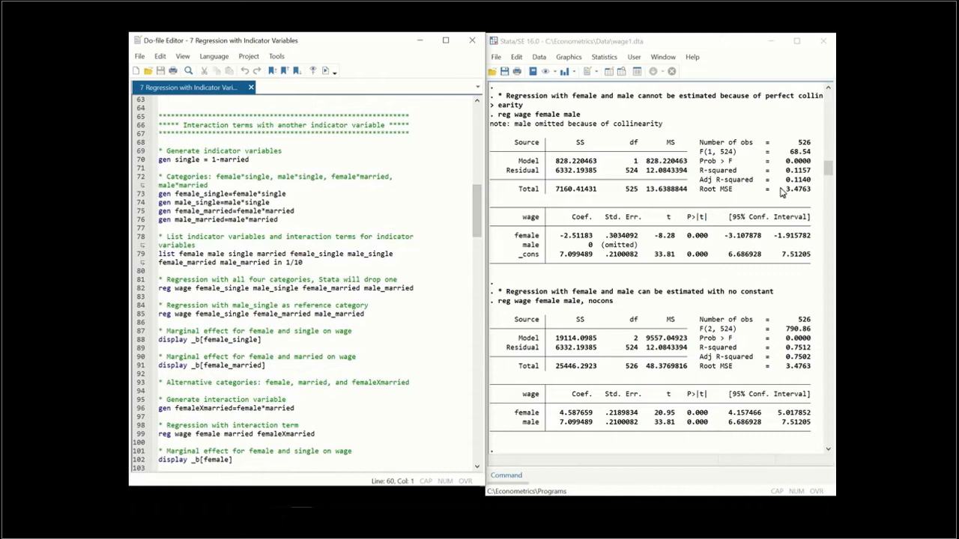
left_click(824, 175)
left_click_drag(824, 175, 827, 190)
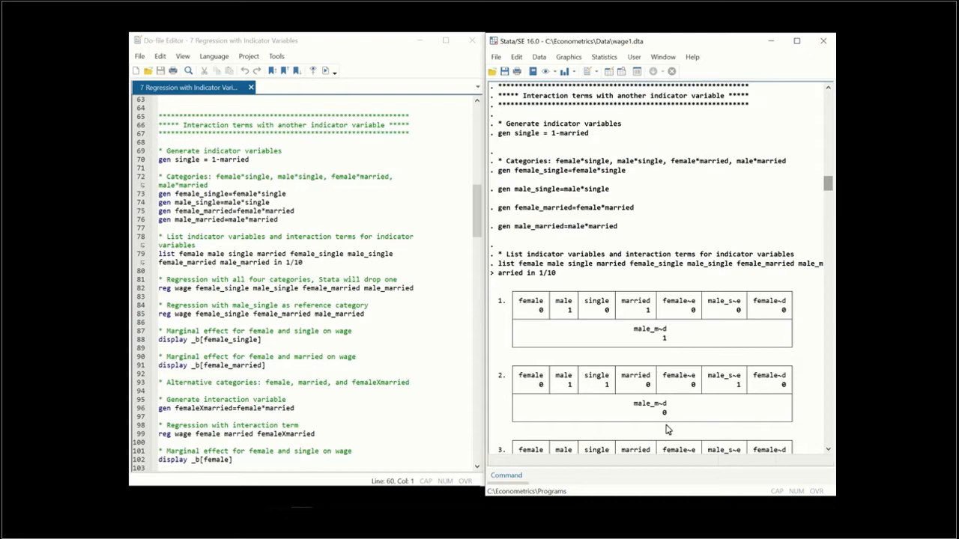
Examine the wage regressions on the gender and marital categories with male_single as reference, and the equivalent femaleXmarried interaction model
left_click_drag(827, 184, 825, 223)
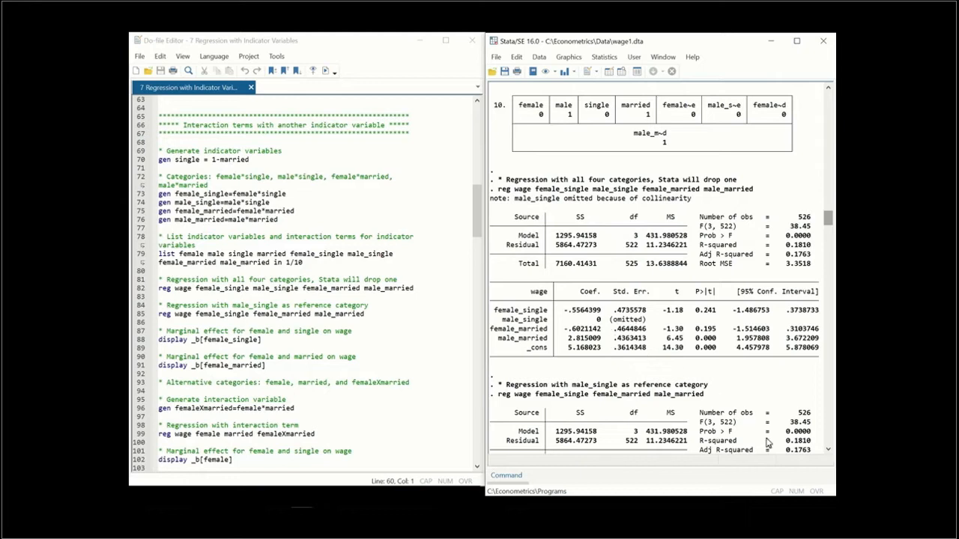
scroll(826, 453, "down", 7)
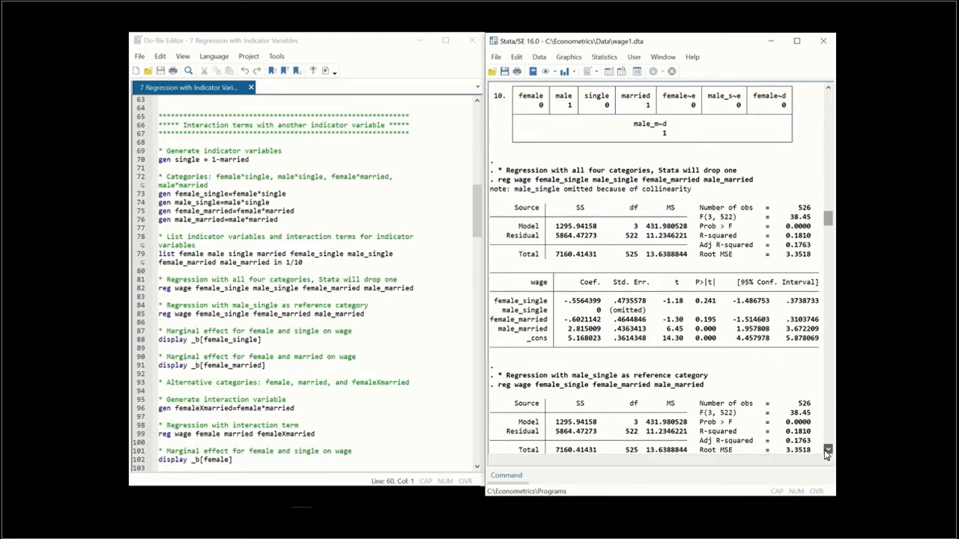
scroll(827, 453, "down", 4)
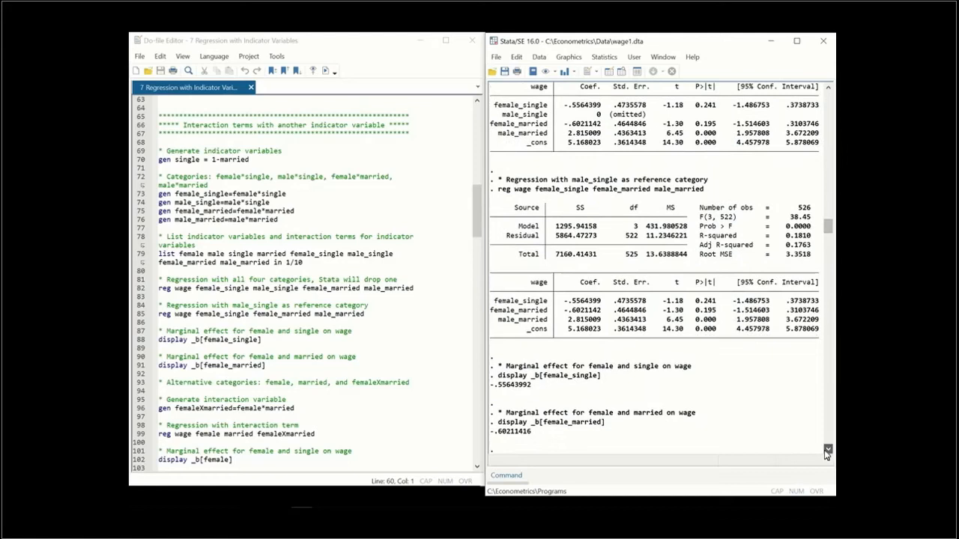
scroll(826, 453, "down", 1)
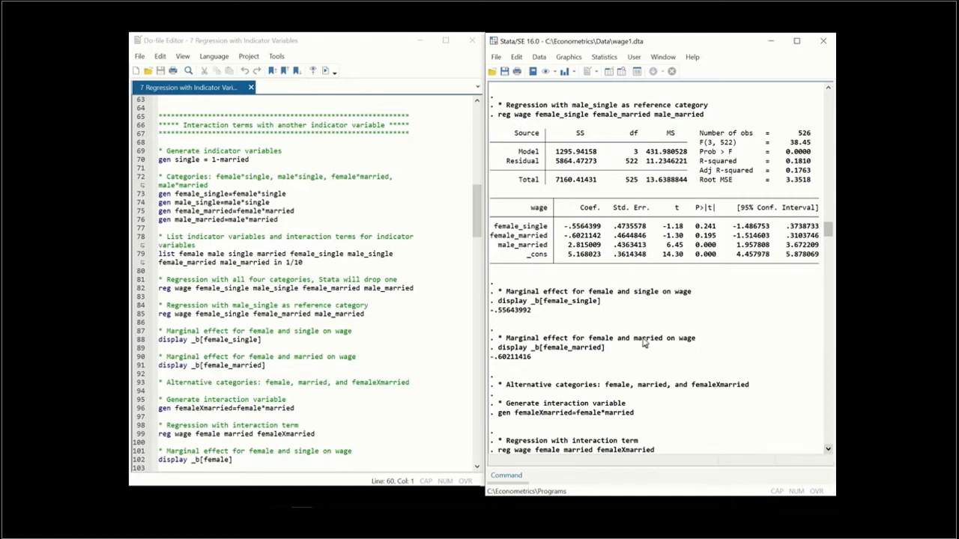
left_click_drag(826, 233, 825, 241)
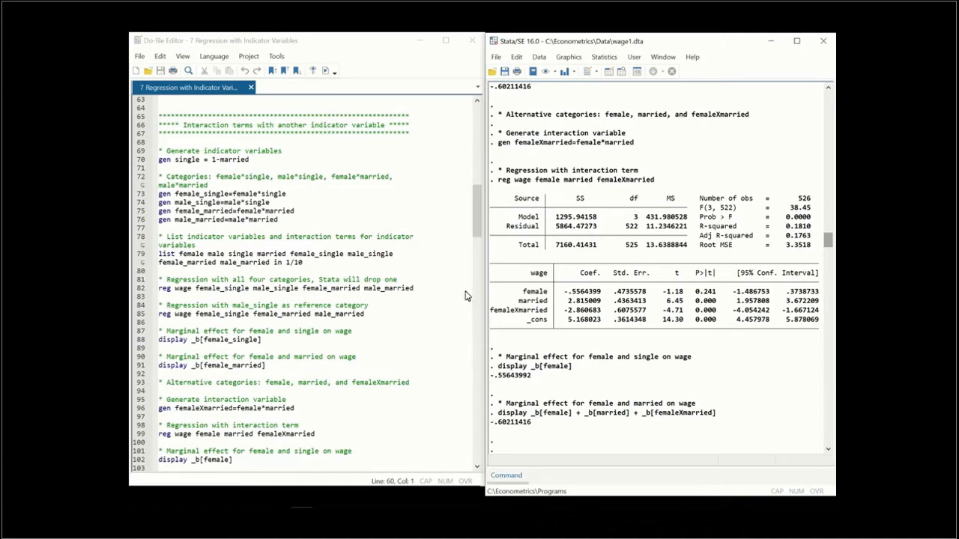
Review the region indicator code and the average wage summaries for northcen, south, west and east
left_click(473, 233)
left_click_drag(474, 233, 465, 293)
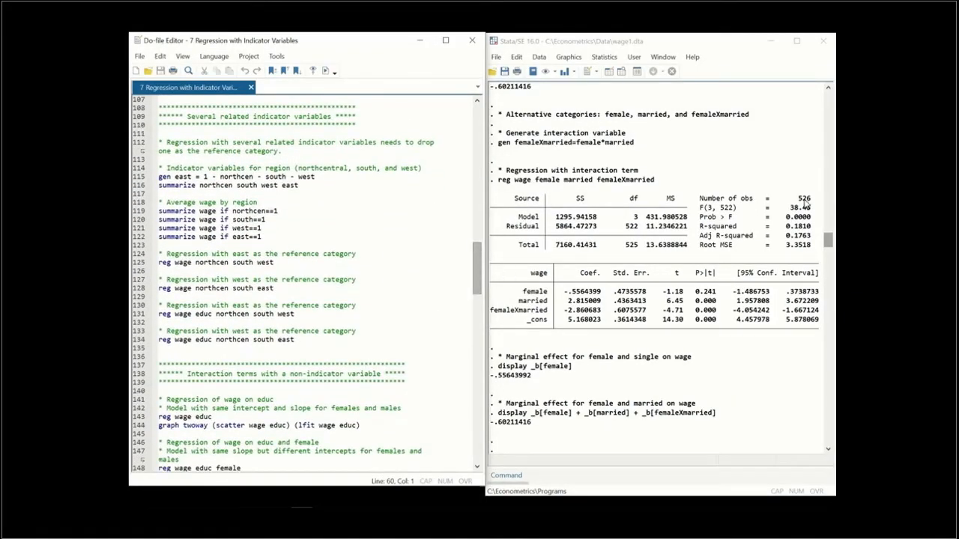
left_click(824, 241)
left_click_drag(823, 241, 820, 261)
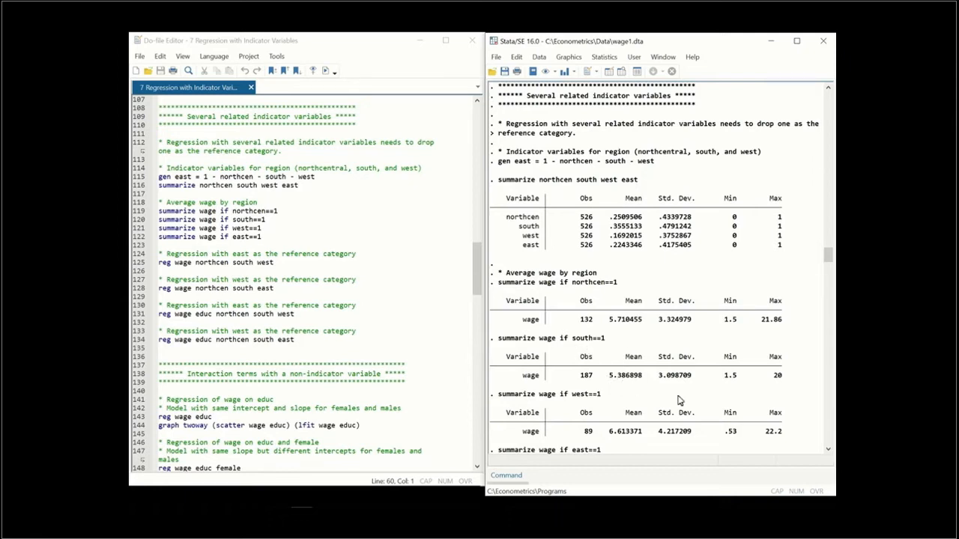
scroll(828, 454, "down", 4)
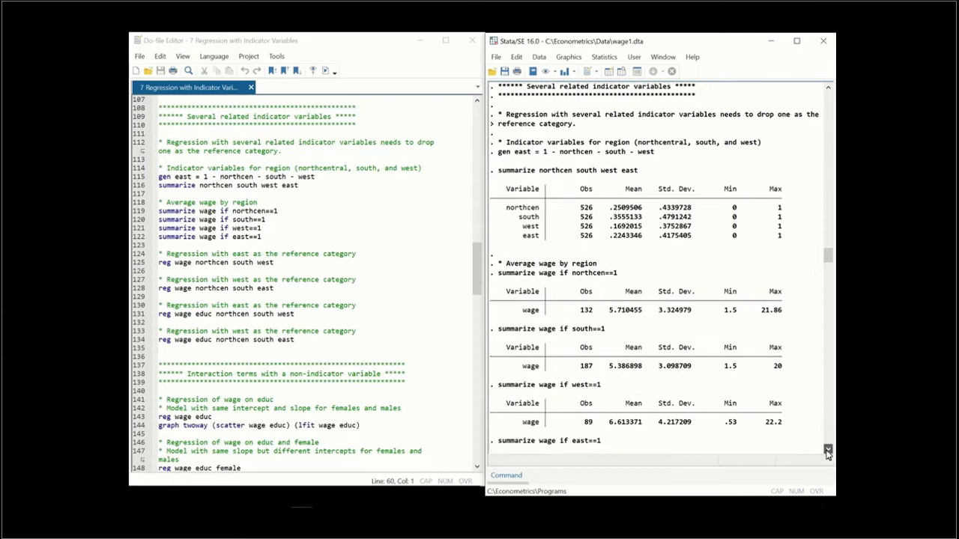
scroll(828, 452, "down", 3)
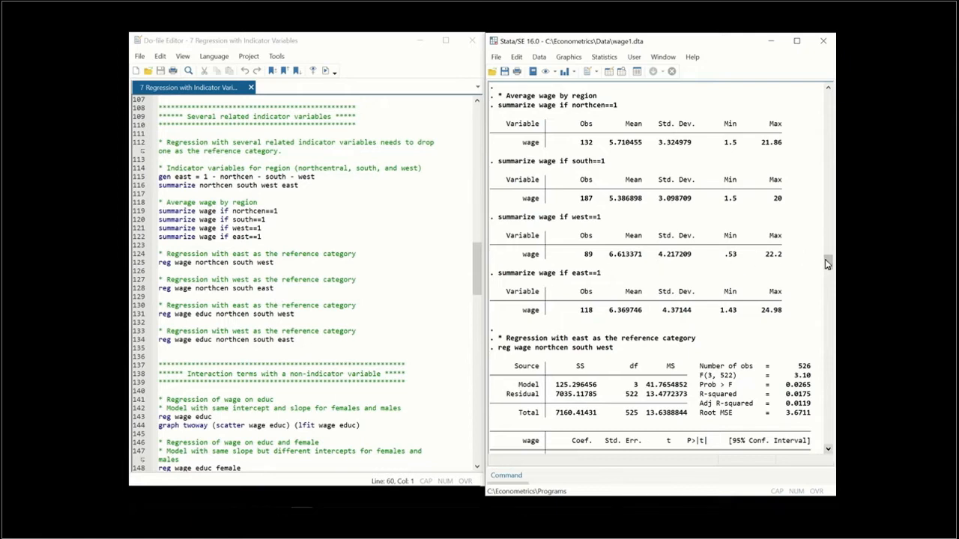
Compare the region regressions using east and west as reference categories, with and without educ as a regressor
left_click_drag(825, 259, 825, 272)
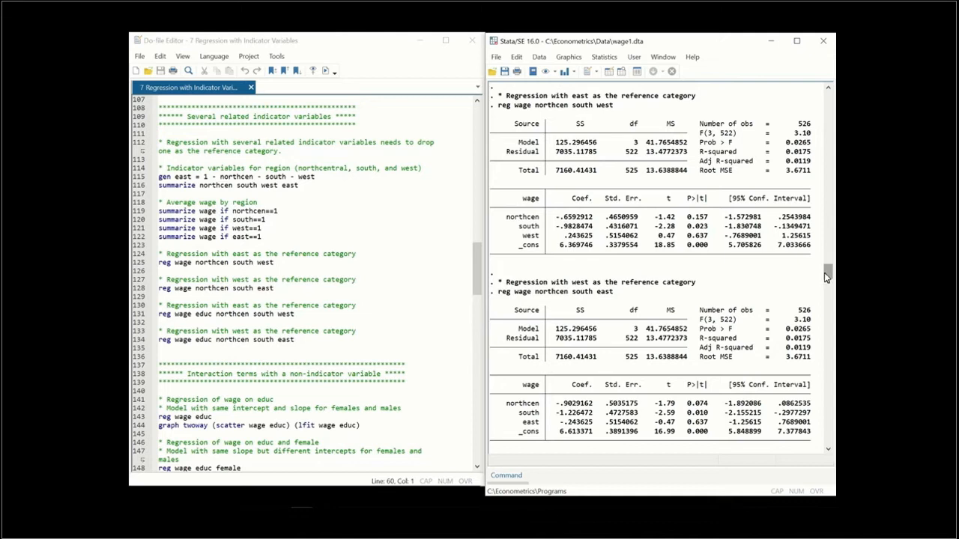
left_click_drag(826, 276, 825, 266)
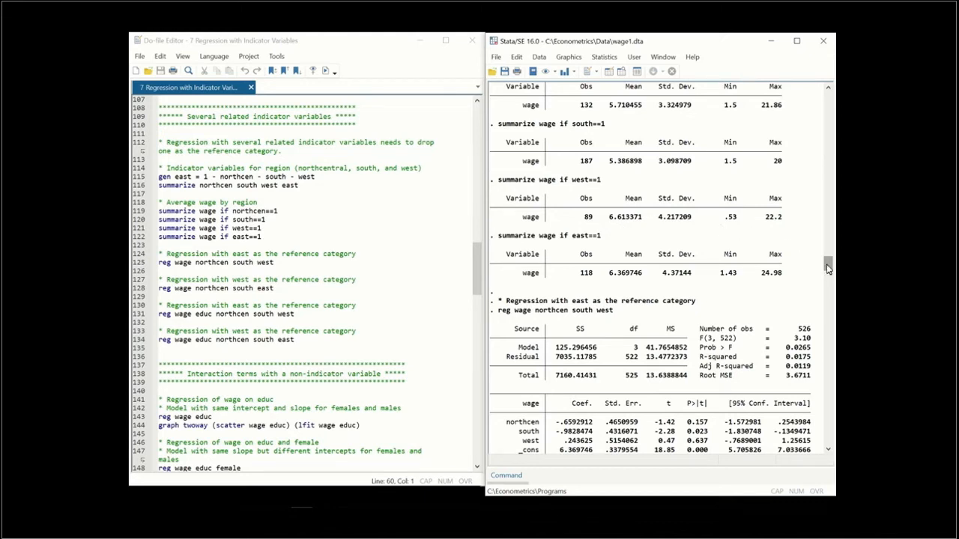
left_click_drag(827, 266, 813, 293)
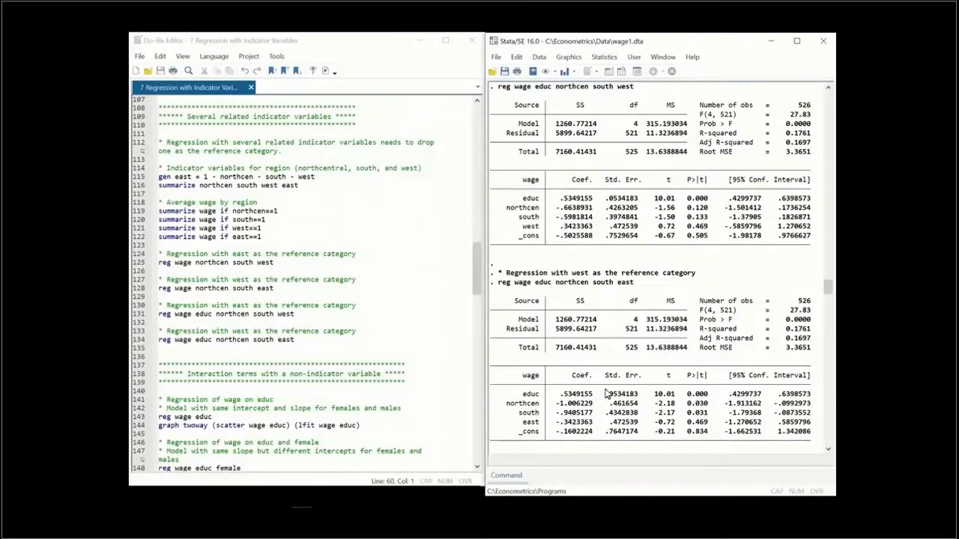
Examine the regression of wage on educ and its scatter graph with one fitted line, and move the results window back
left_click_drag(475, 276, 472, 314)
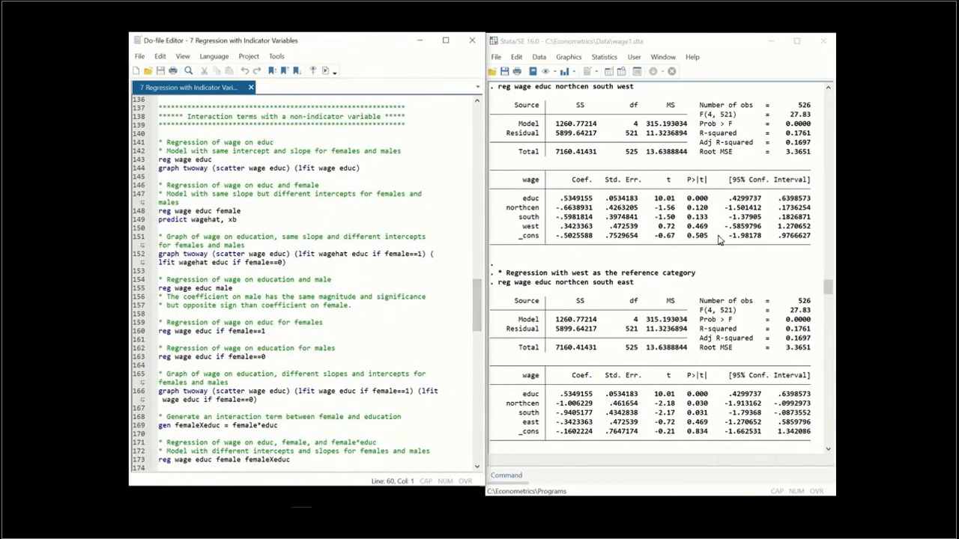
left_click_drag(826, 288, 824, 300)
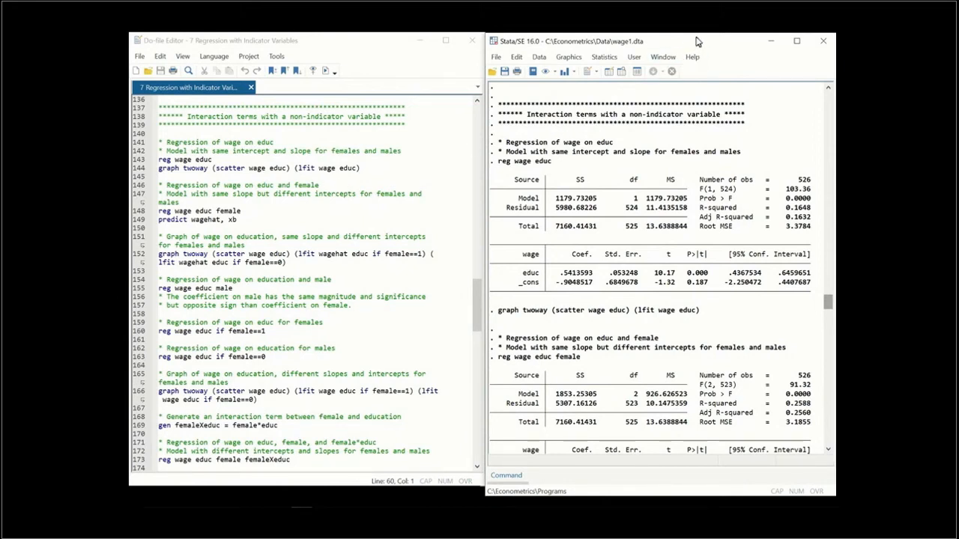
left_click_drag(701, 46, 350, 49)
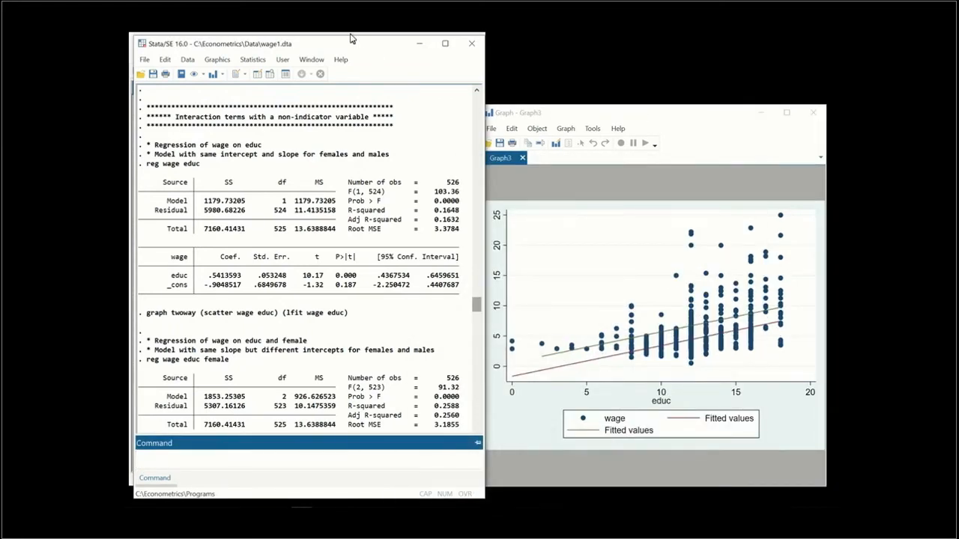
left_click_drag(346, 47, 693, 45)
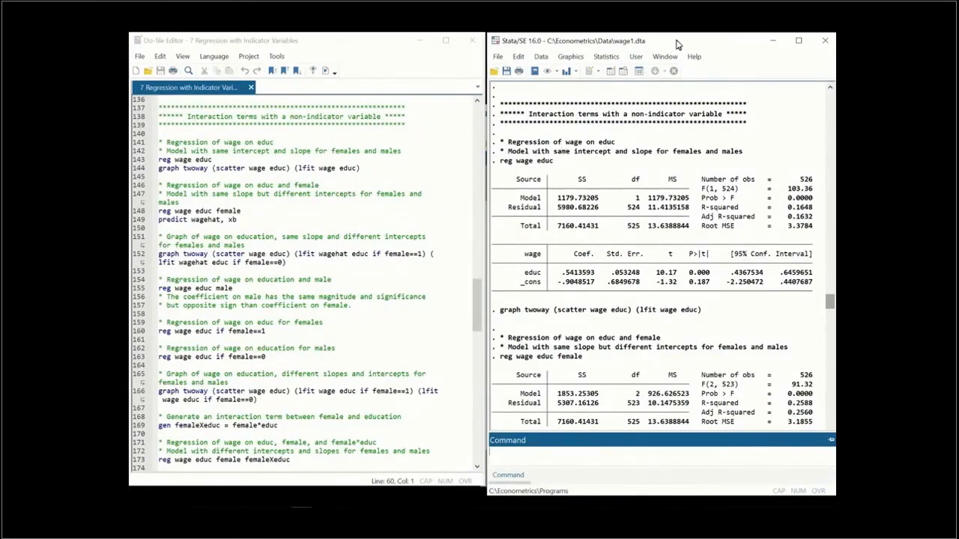
Compare the regression of wage on educ and female with its same-slope, different-intercept graph, minimize the graph and restore the window layout
left_click_drag(677, 45, 323, 47)
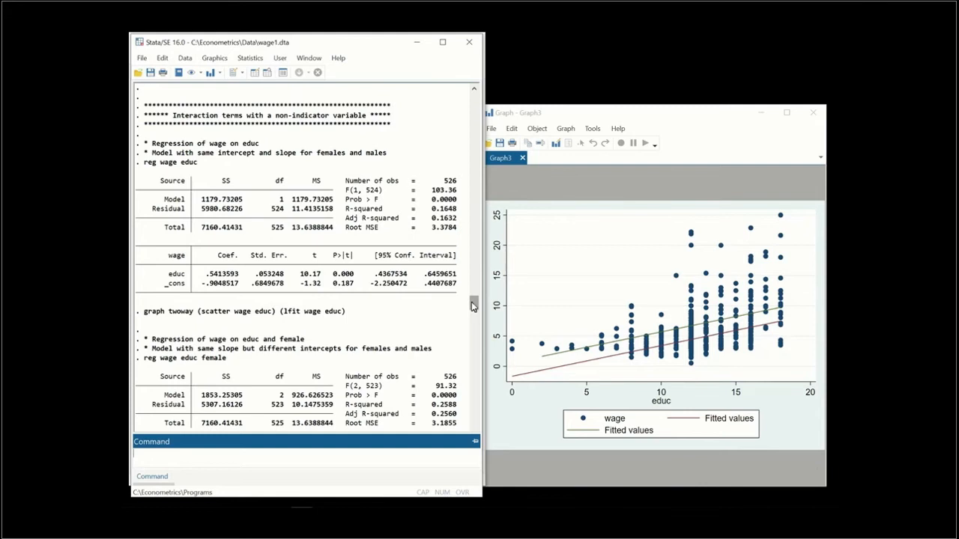
left_click_drag(473, 306, 470, 315)
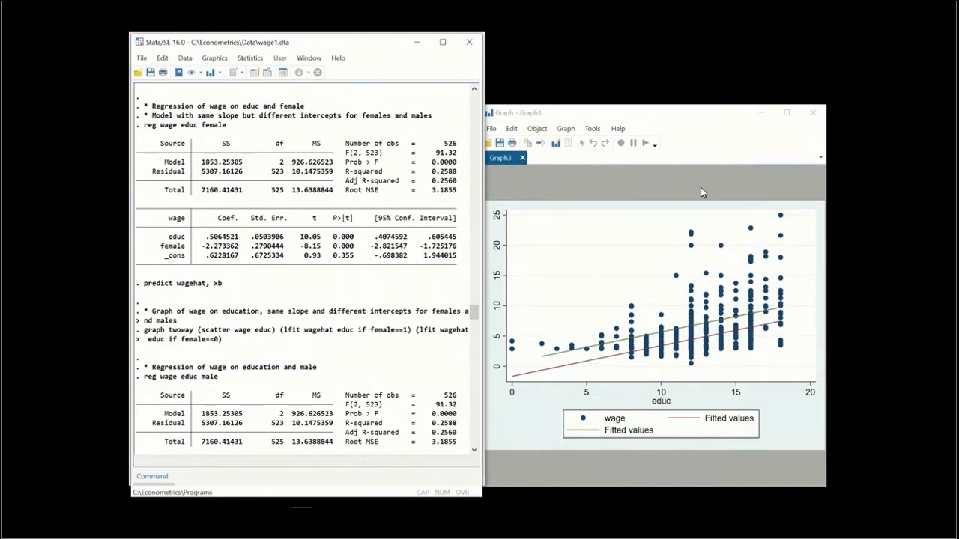
left_click(760, 118)
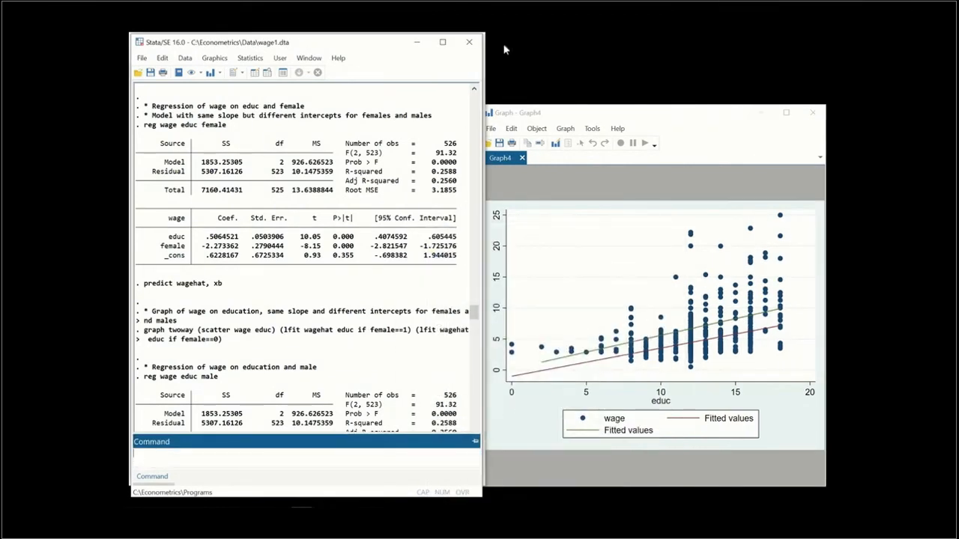
left_click_drag(357, 51, 712, 49)
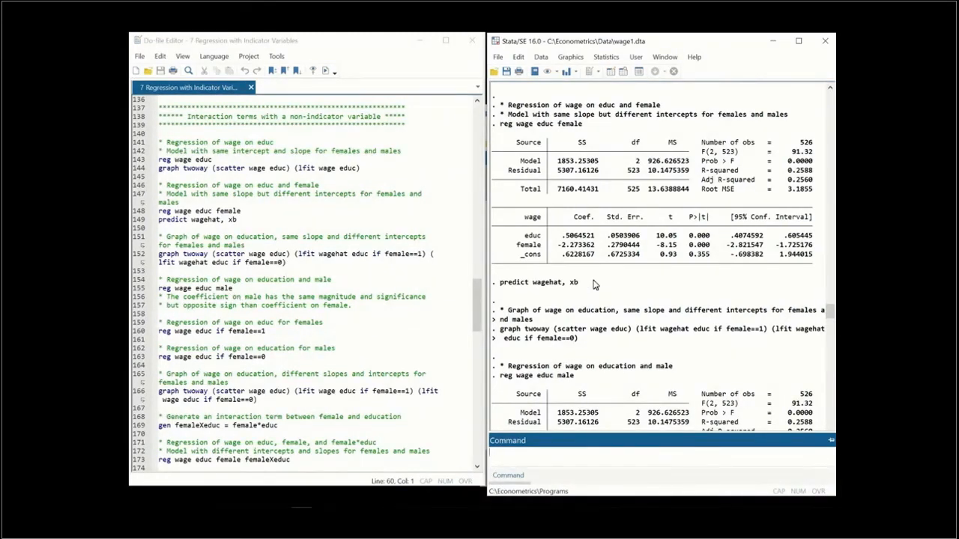
Examine the regression on educ and male, the separate female and male regressions, and the graph with different slopes and intercepts
left_click_drag(830, 315, 827, 320)
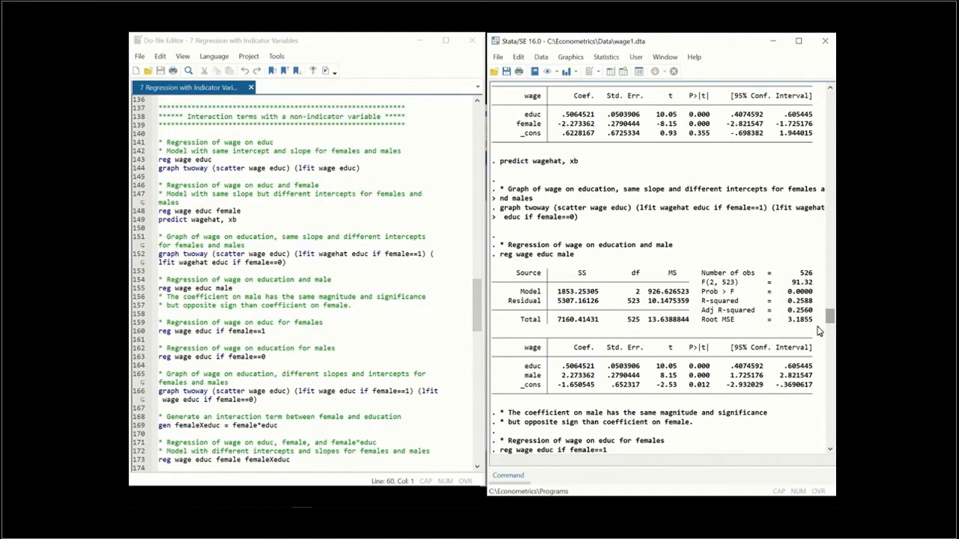
left_click_drag(829, 318, 824, 332)
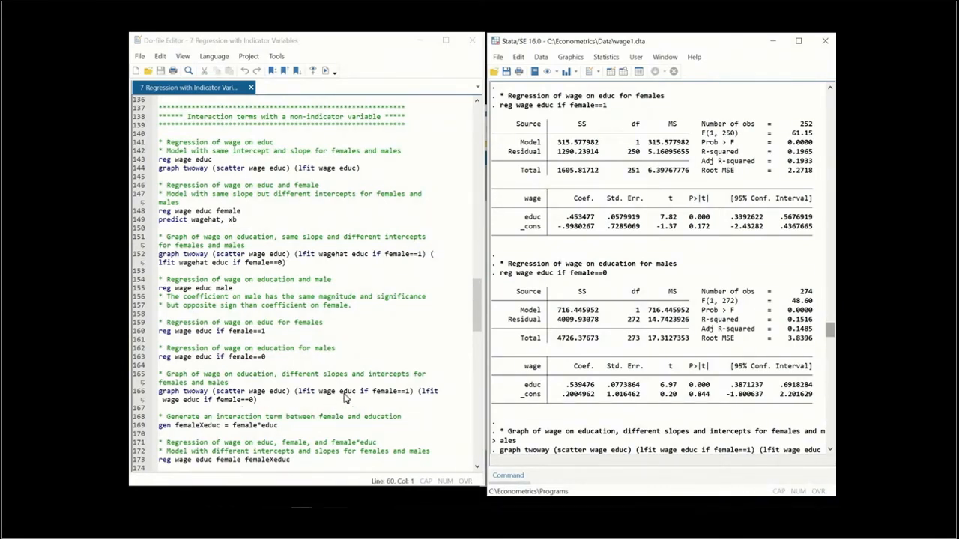
left_click_drag(711, 46, 354, 47)
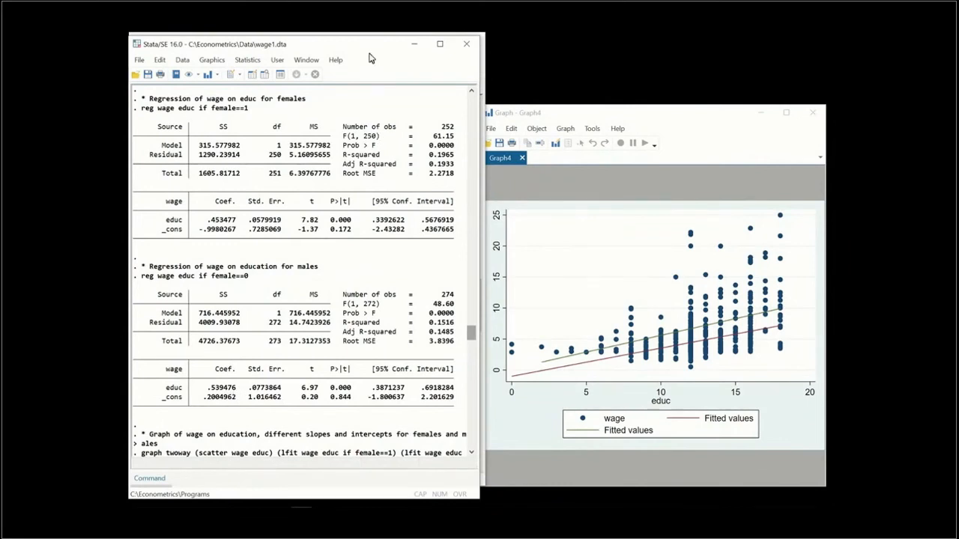
left_click_drag(354, 49, 710, 46)
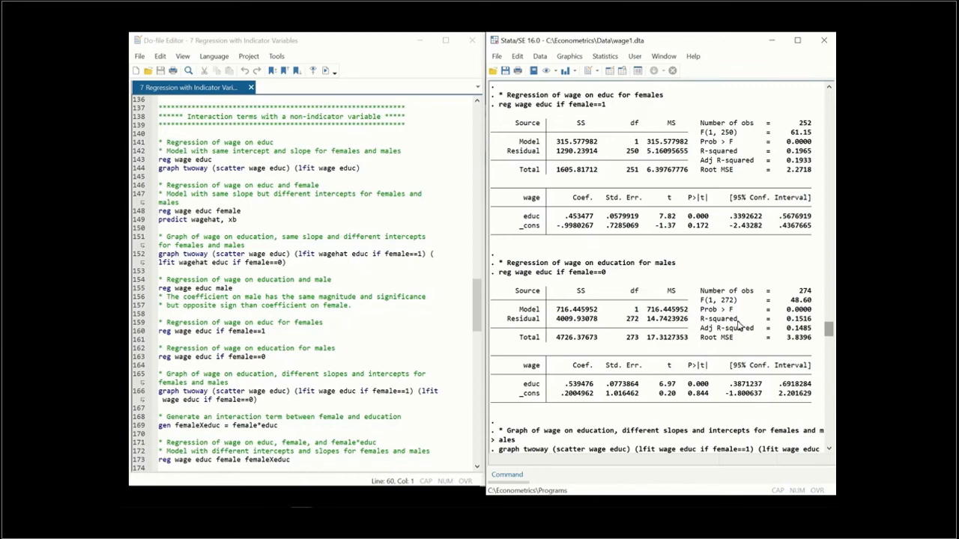
Examine the wage regression with the femaleXeduc interaction and the displayed intercepts and marginal effects for males and females
left_click_drag(827, 331, 820, 347)
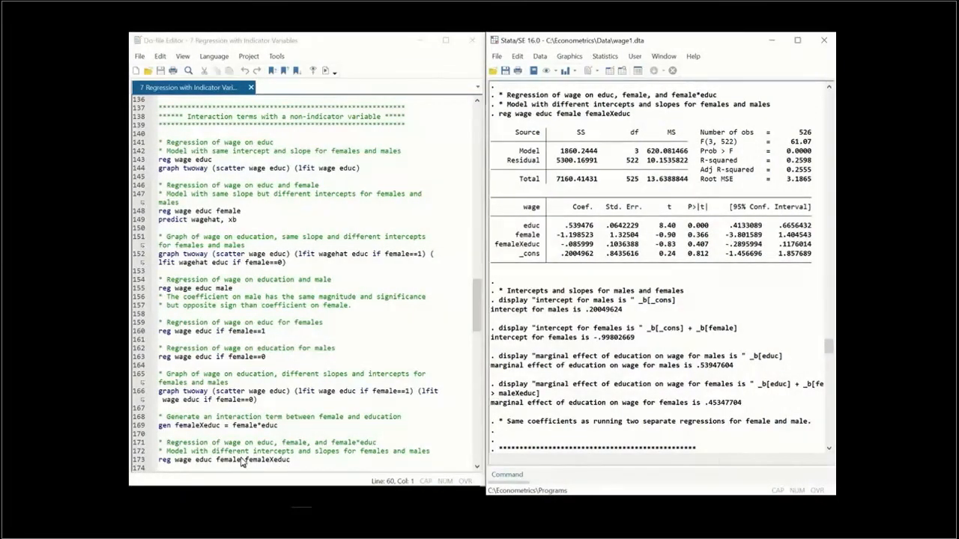
Examine the F-test for differences across groups, comparing the restricted and unrestricted wage regressions and the manually calculated F-statistic, critical value and p-value
left_click(477, 318)
left_click_drag(477, 318, 468, 385)
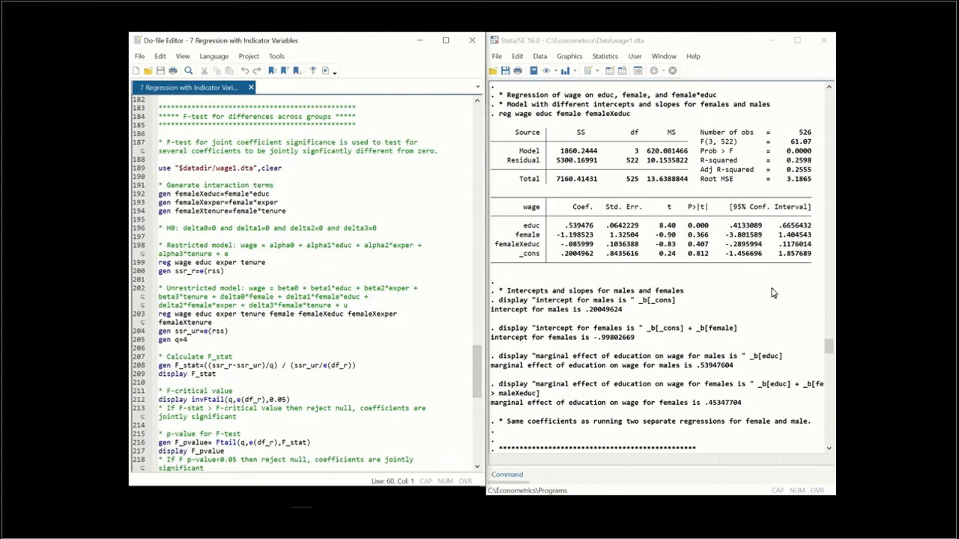
left_click_drag(828, 350, 819, 364)
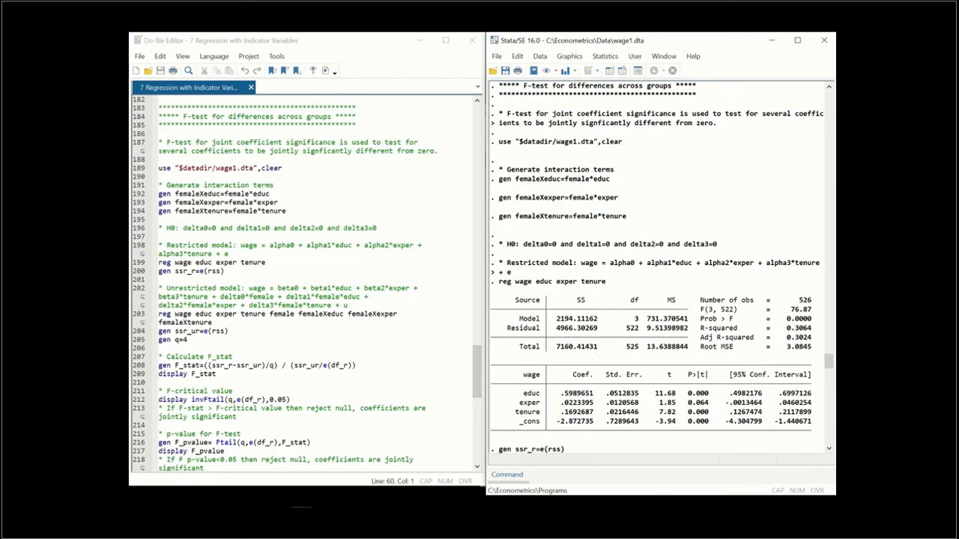
left_click_drag(826, 363, 827, 368)
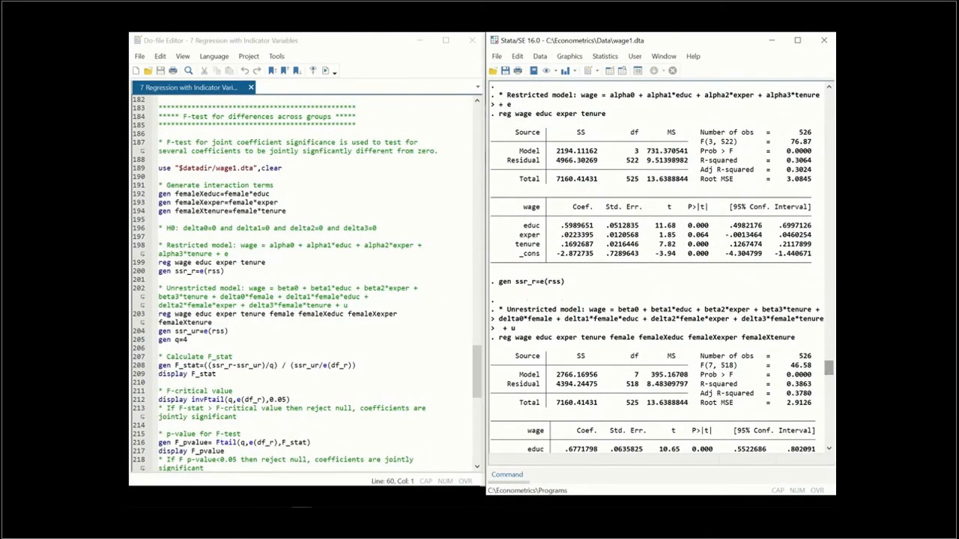
left_click_drag(827, 367, 828, 380)
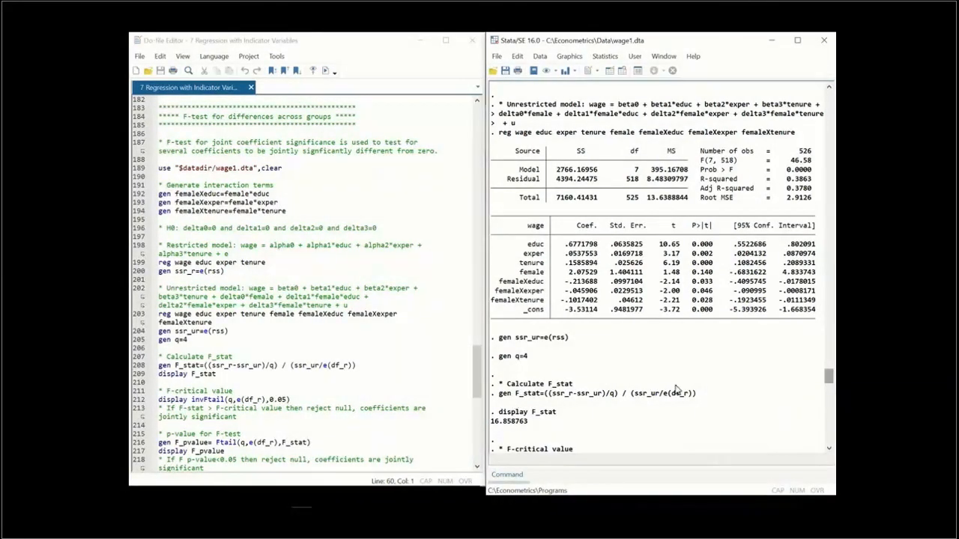
left_click_drag(829, 377, 828, 386)
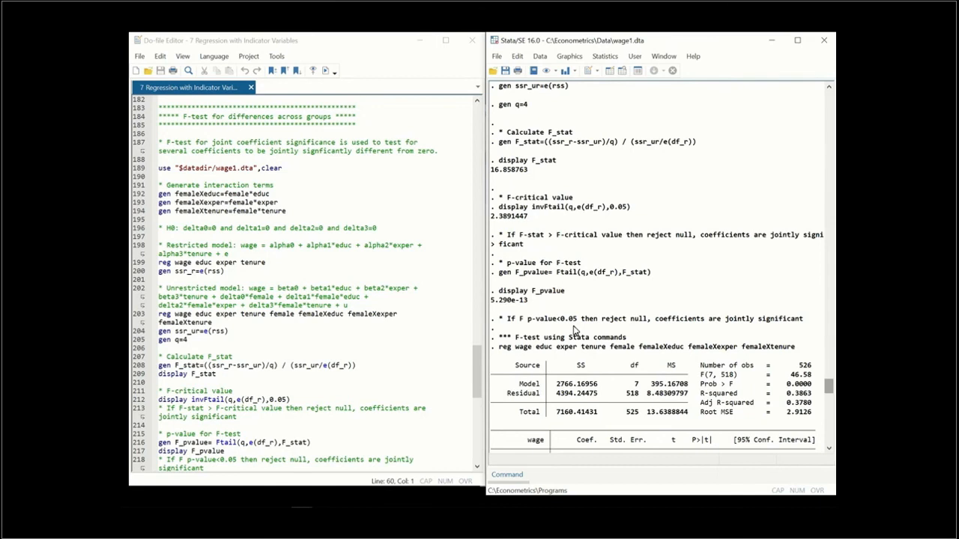
Examine the F-test using Stata commands, with the joint test of female, femaleXeduc, femaleXexper and femaleXtenure equal to zero
left_click(477, 372)
left_click_drag(479, 375, 473, 392)
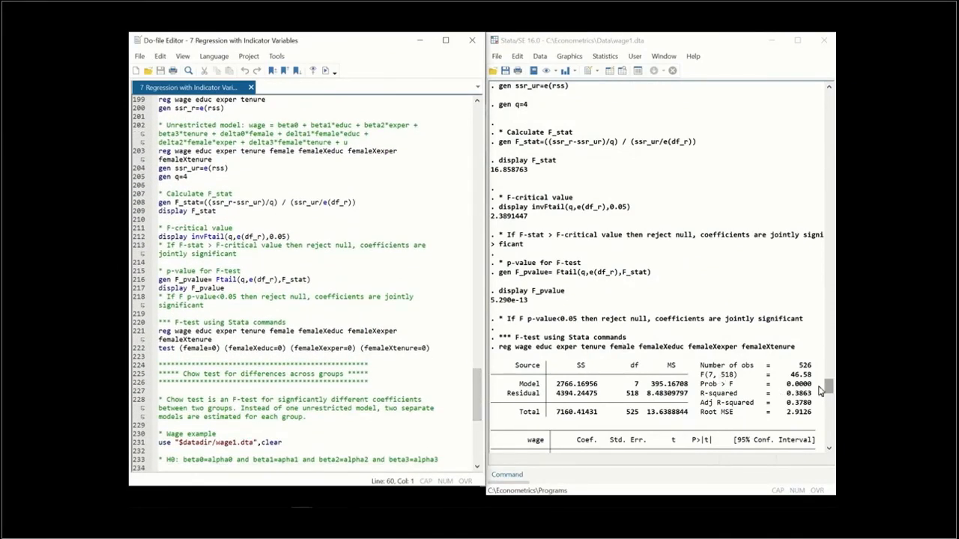
left_click_drag(829, 388, 825, 401)
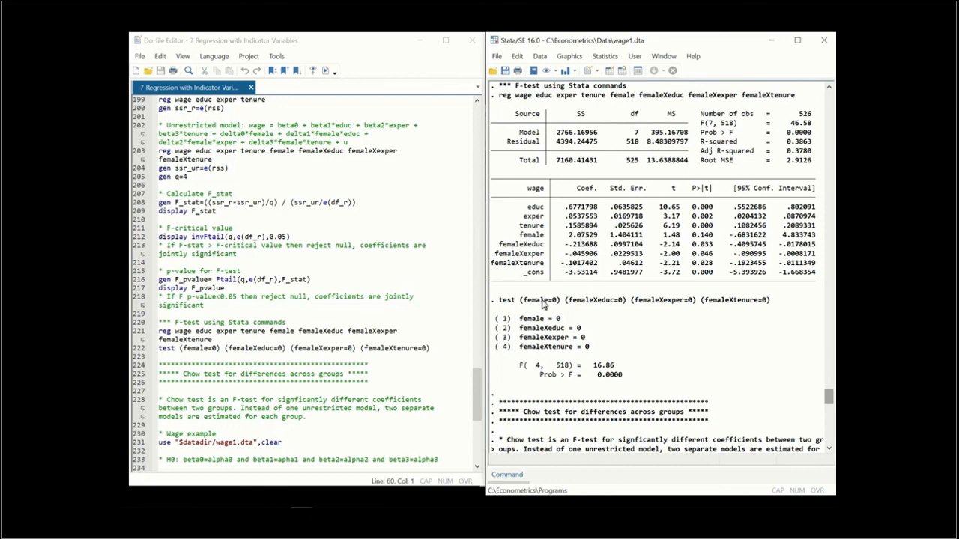
Examine the Chow test section, from the restricted and separate female and male regressions to the Chow F-statistic, critical value and p-value
left_click_drag(474, 383, 466, 426)
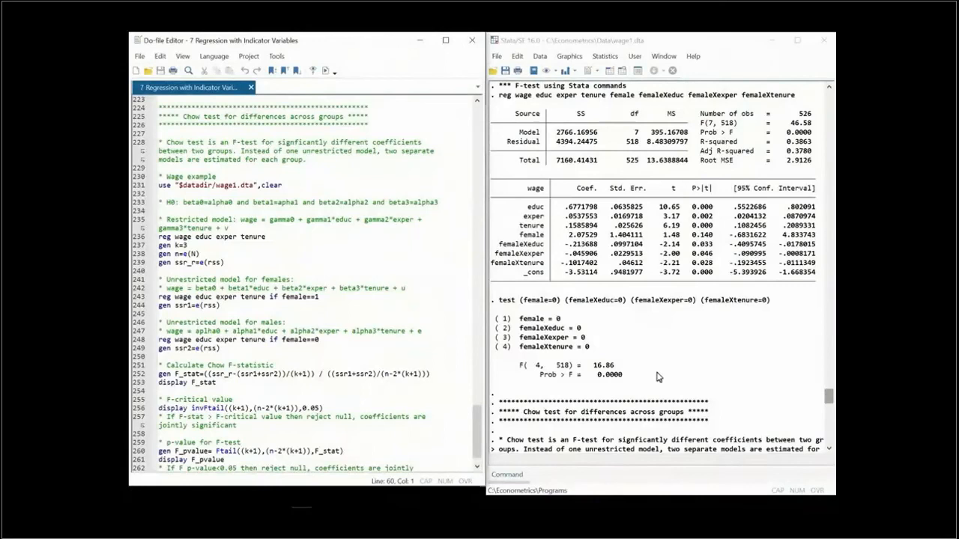
left_click_drag(828, 397, 828, 409)
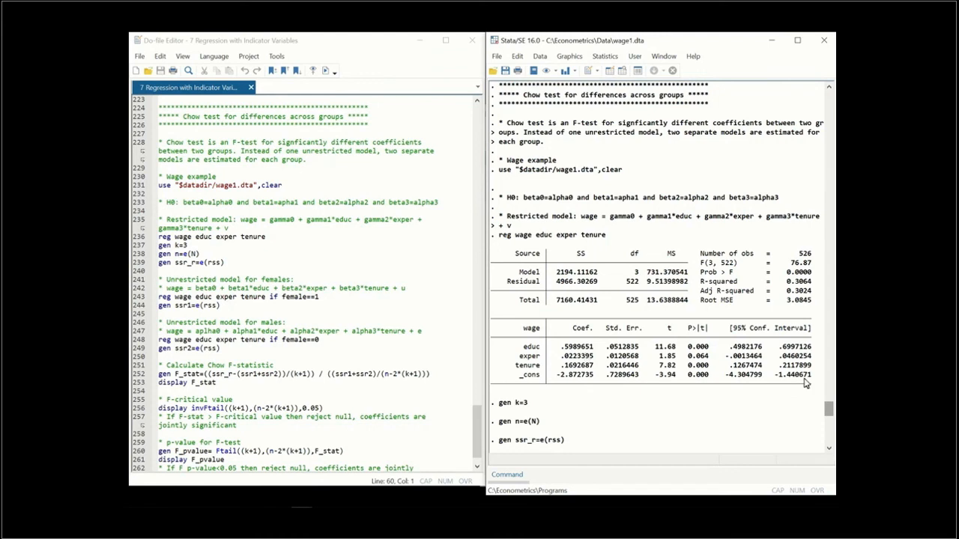
left_click_drag(827, 410, 823, 429)
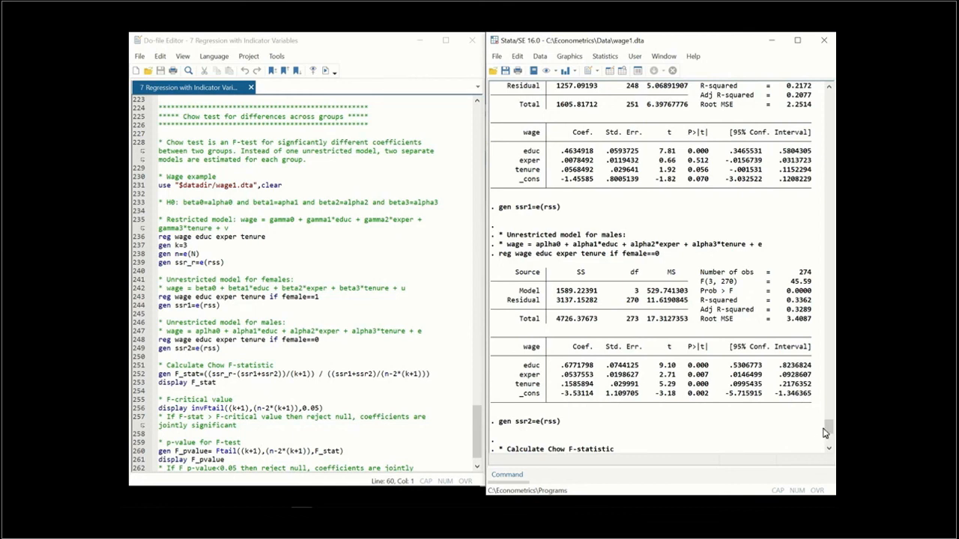
left_click_drag(824, 432, 824, 442)
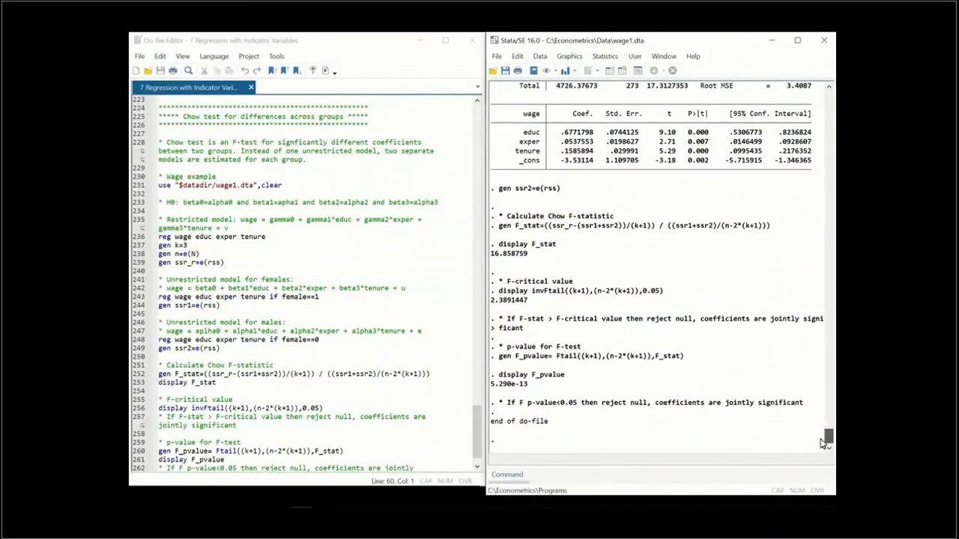